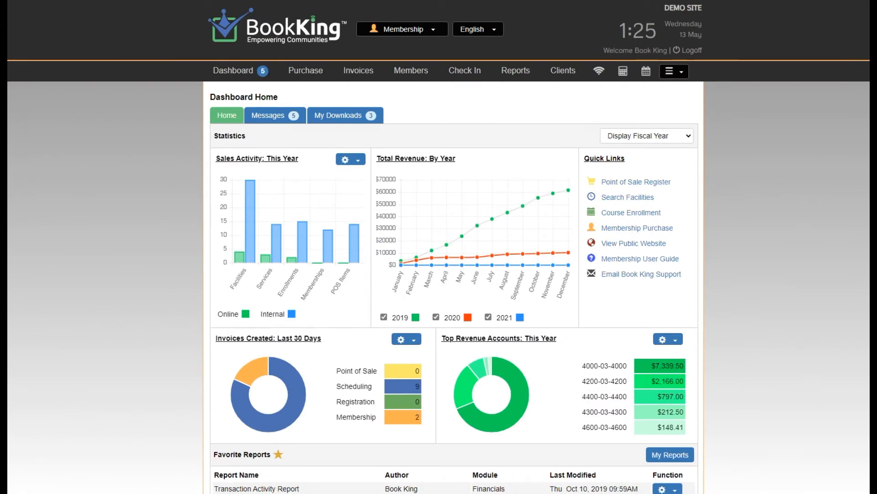
- Open the Bulk Actions tool and select the Extend Memberships Without Payment Plans action
{"action": "left_click", "coordinate": [670, 71]}
{"action": "mouse_move", "coordinate": [644, 169]}
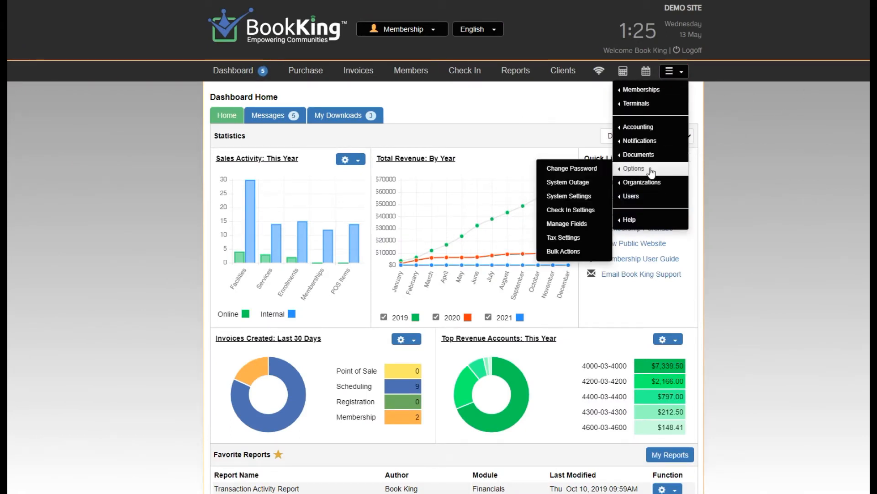
{"action": "left_click", "coordinate": [584, 259]}
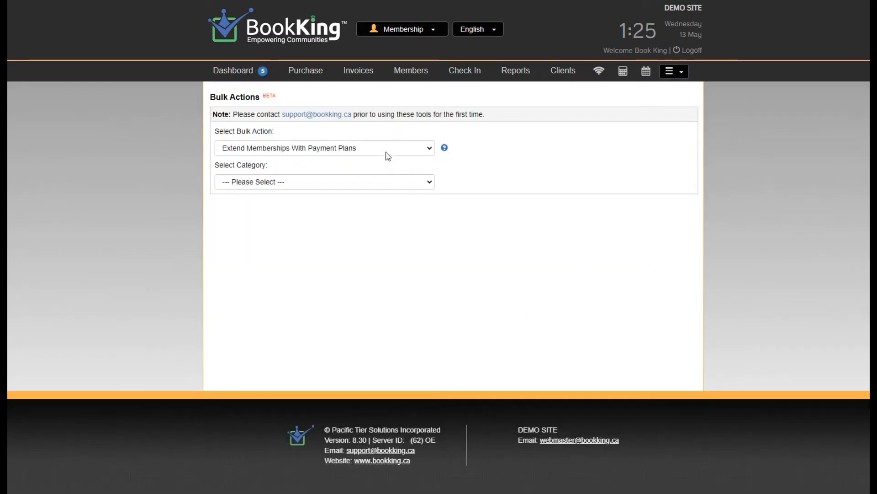
{"action": "left_click", "coordinate": [382, 145]}
{"action": "left_click", "coordinate": [362, 218]}
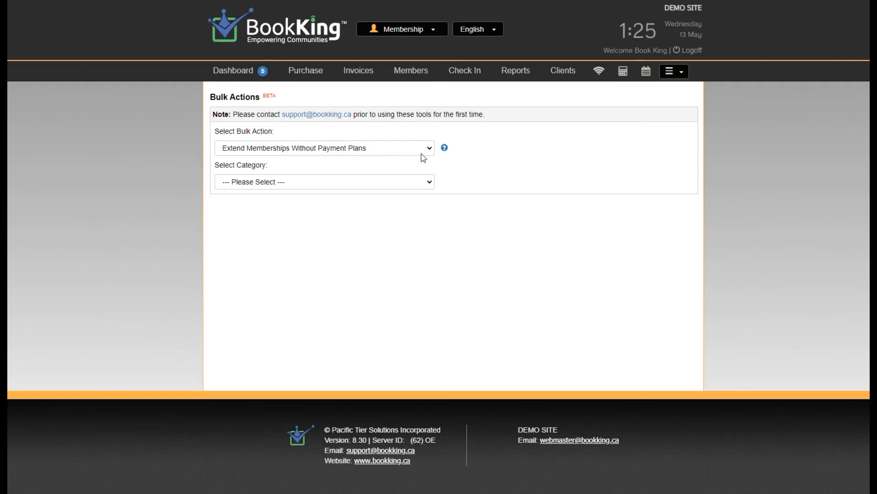
{"action": "mouse_move", "coordinate": [445, 149]}
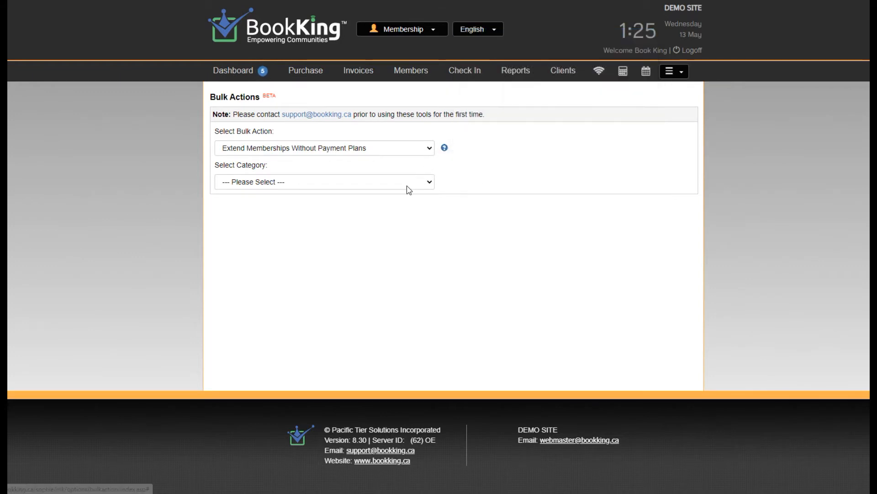
- Limit the bulk action to the Resident Memberships category, Time Based Passes subcategory and Annual Member membership
{"action": "left_click", "coordinate": [408, 185]}
{"action": "left_click", "coordinate": [388, 214]}
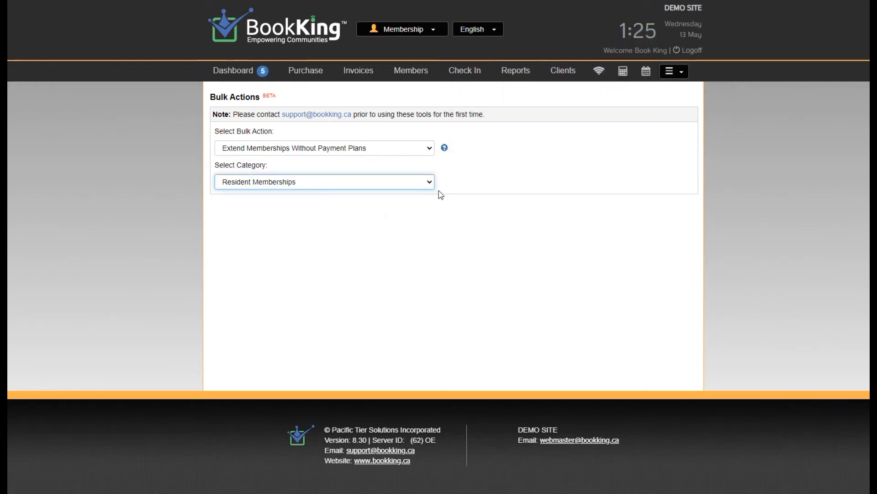
{"action": "left_click", "coordinate": [464, 183]}
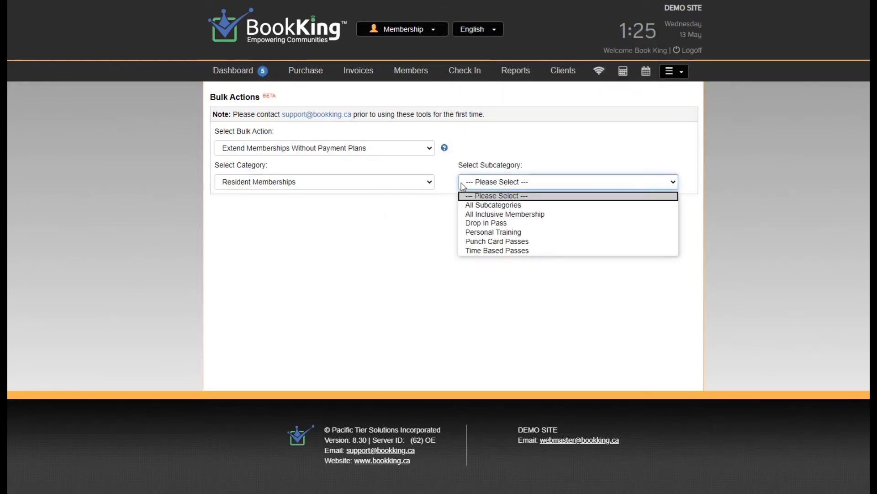
{"action": "left_click", "coordinate": [498, 251]}
{"action": "left_click", "coordinate": [328, 216]}
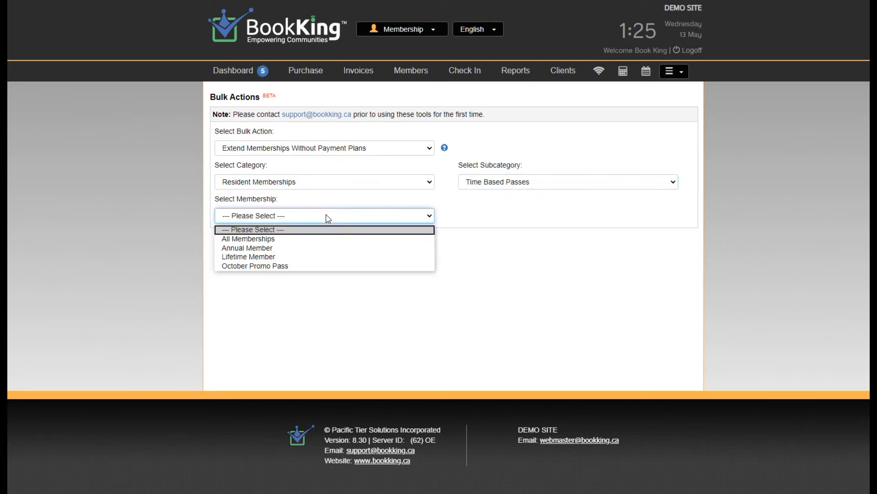
{"action": "left_click", "coordinate": [303, 251]}
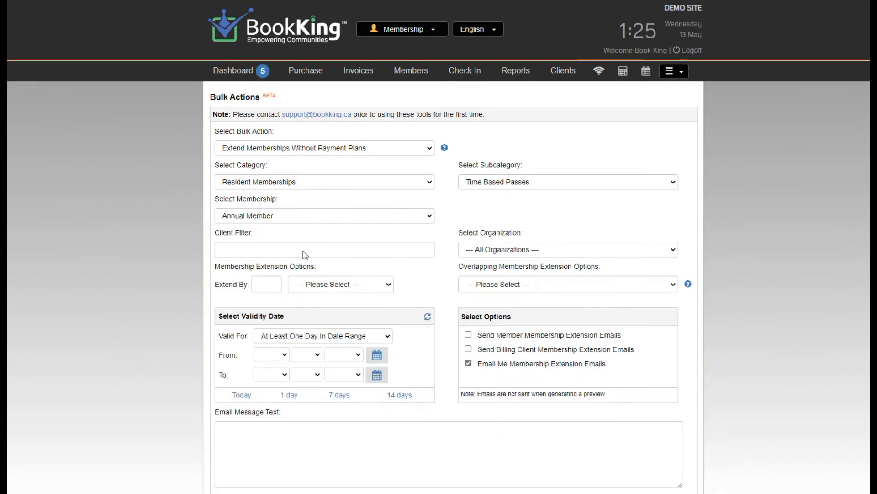
- Set the membership extension to 2 Months and choose Extend Overlapping Memberships for overlapping memberships
{"action": "left_click", "coordinate": [351, 244]}
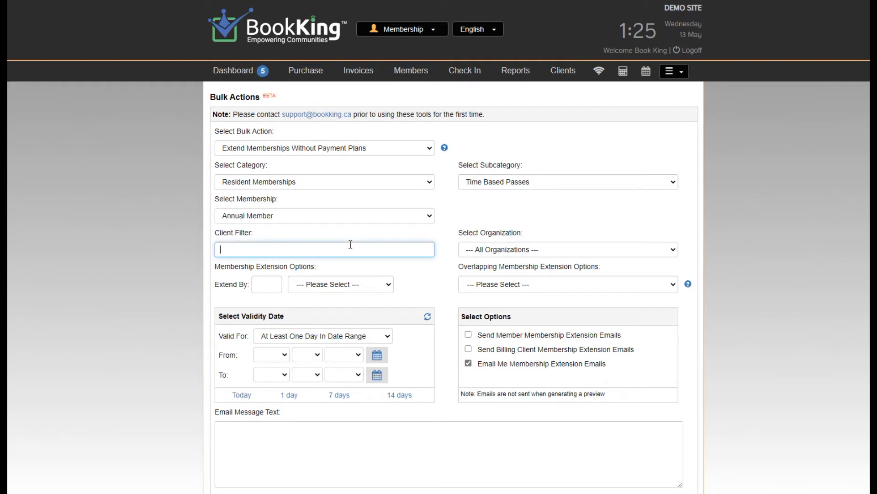
{"action": "left_click", "coordinate": [506, 251]}
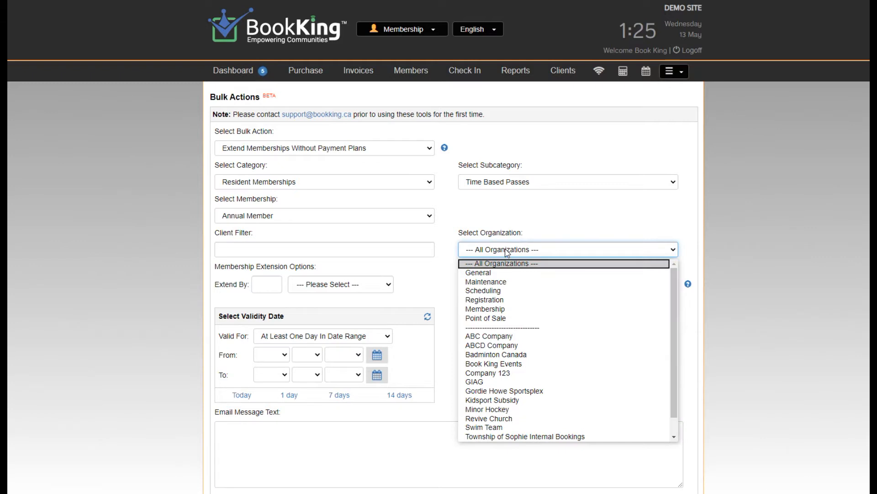
{"action": "left_click", "coordinate": [508, 251]}
{"action": "left_click", "coordinate": [277, 287]}
{"action": "type", "text": "2"}
{"action": "left_click", "coordinate": [330, 285]}
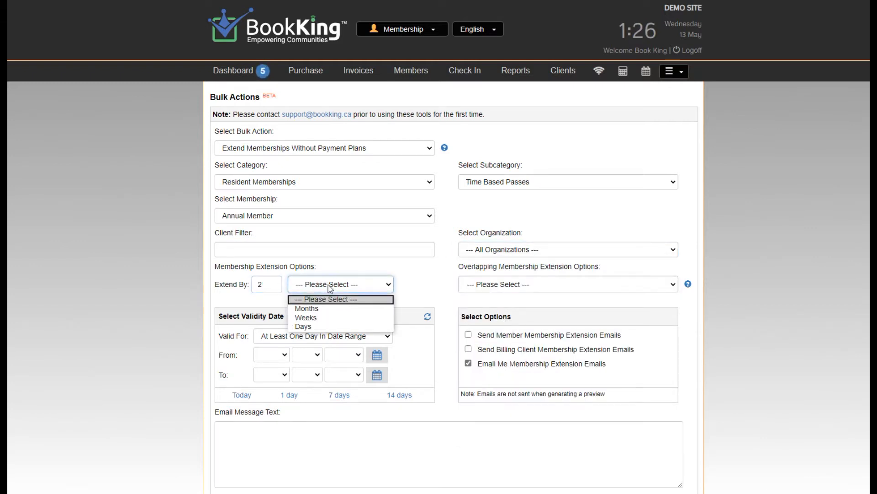
{"action": "left_click", "coordinate": [327, 308]}
{"action": "left_click", "coordinate": [472, 285]}
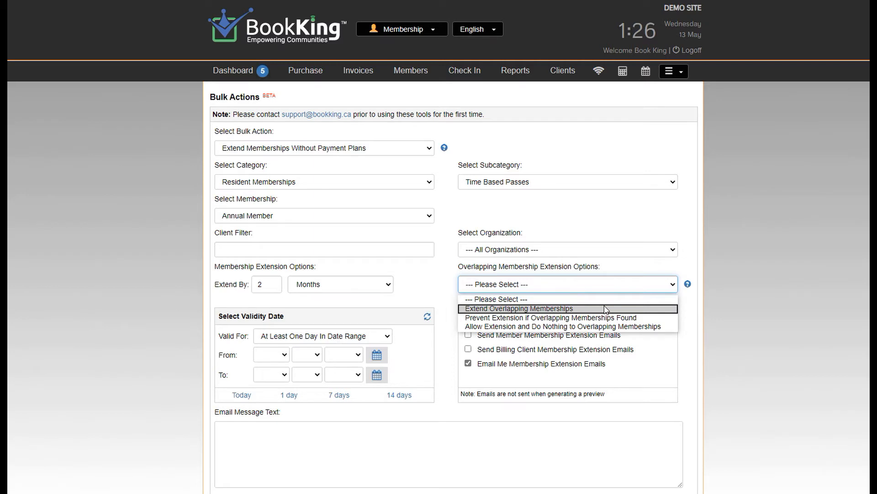
{"action": "left_click", "coordinate": [605, 309]}
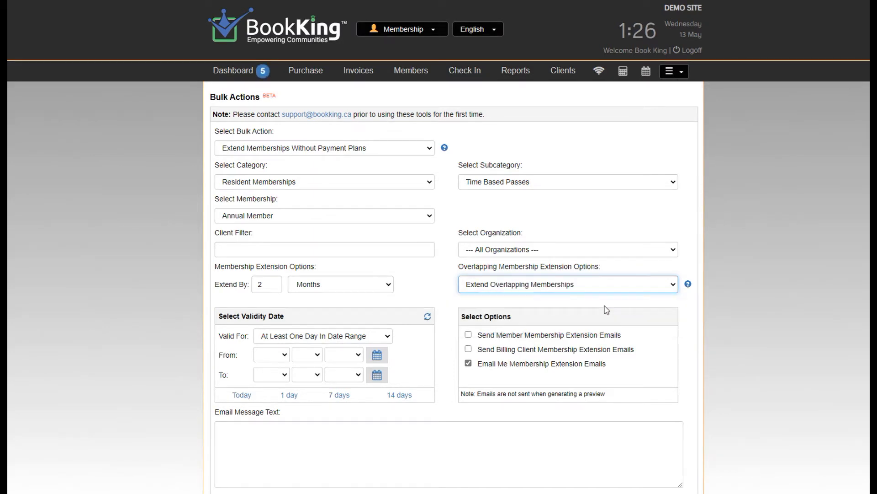
- Set the validity to Entire Date Range, from Mar 16, 2020 to May 16, 2020
{"action": "left_click", "coordinate": [334, 342]}
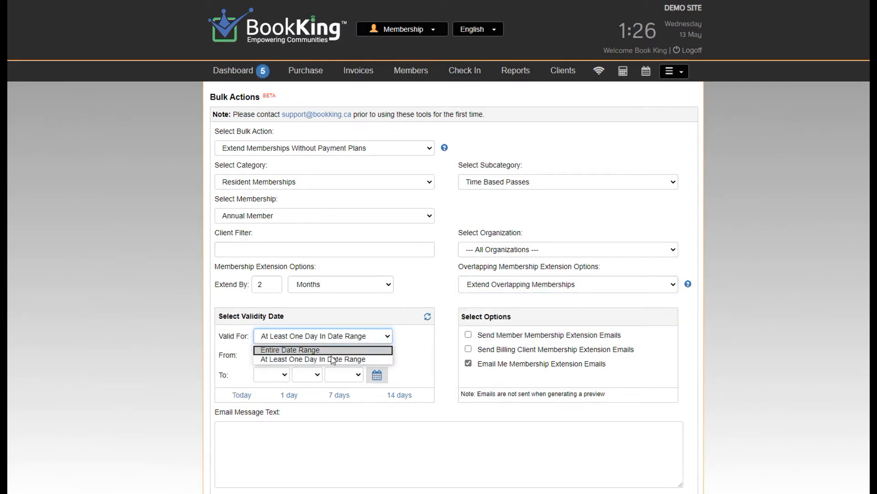
{"action": "left_click", "coordinate": [333, 350]}
{"action": "left_click", "coordinate": [279, 360]}
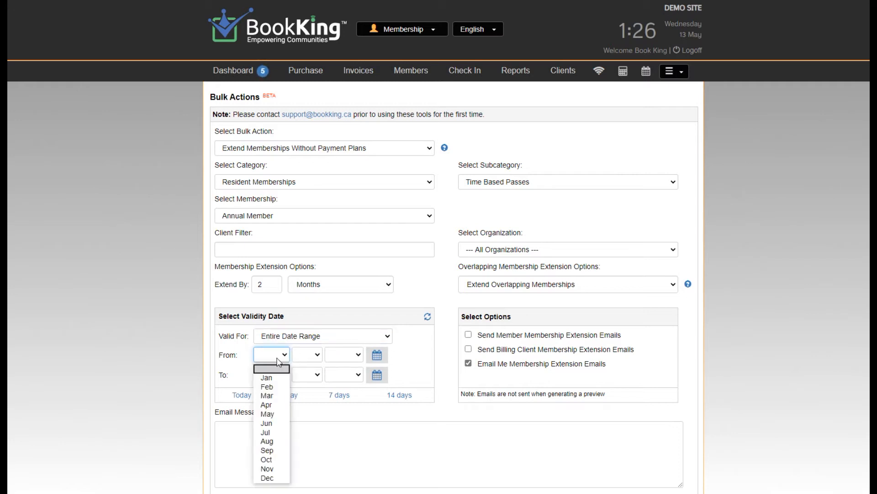
{"action": "left_click", "coordinate": [279, 396]}
{"action": "left_click", "coordinate": [306, 355]}
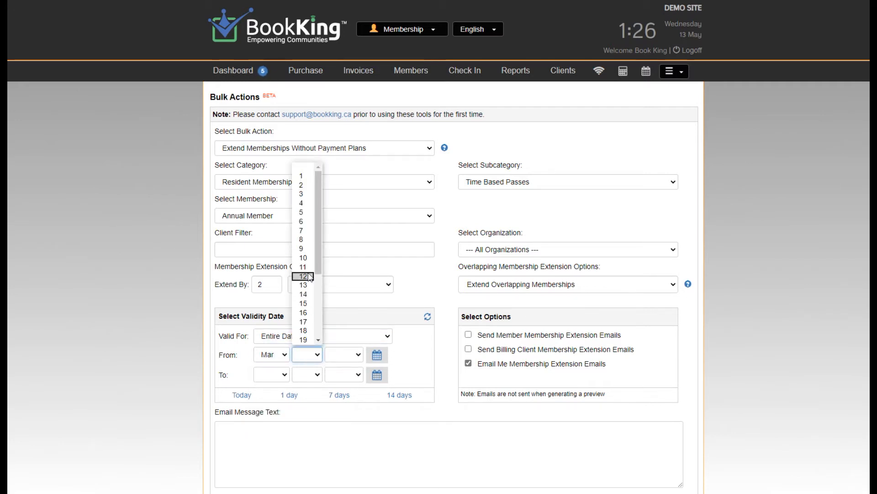
{"action": "left_click", "coordinate": [313, 316]}
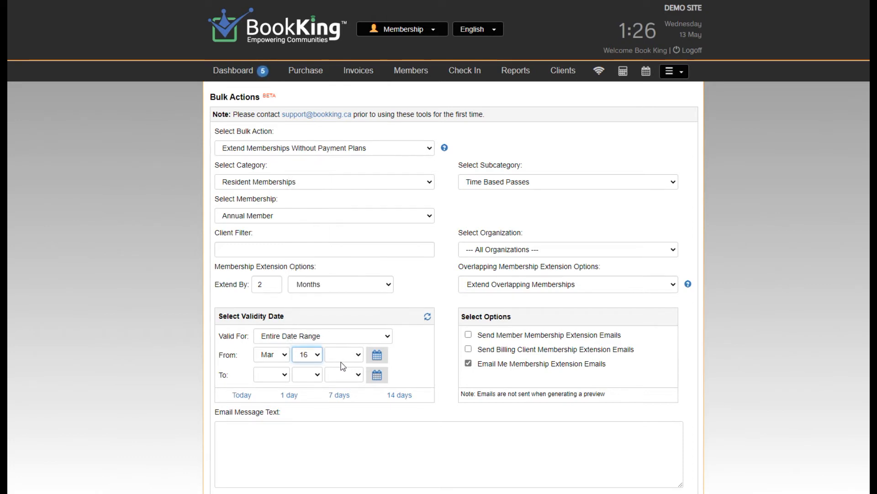
{"action": "left_click", "coordinate": [343, 359]}
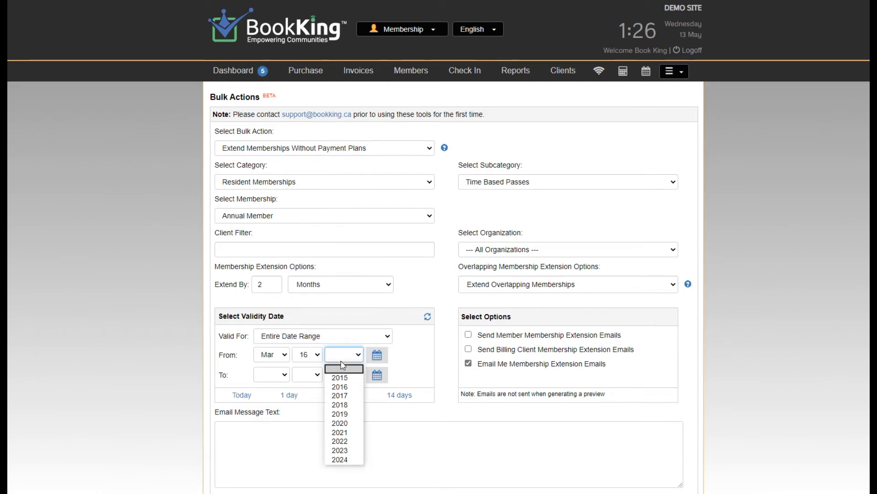
{"action": "left_click", "coordinate": [353, 422]}
{"action": "left_click", "coordinate": [266, 377]}
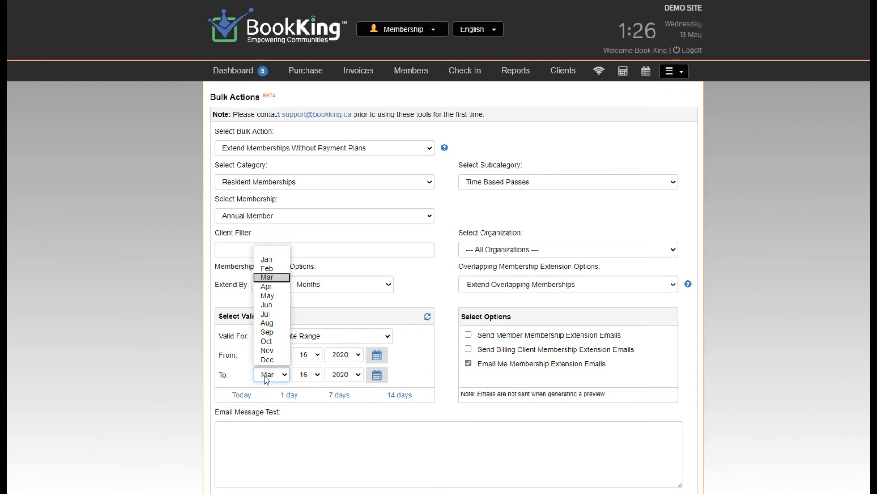
{"action": "left_click", "coordinate": [267, 296]}
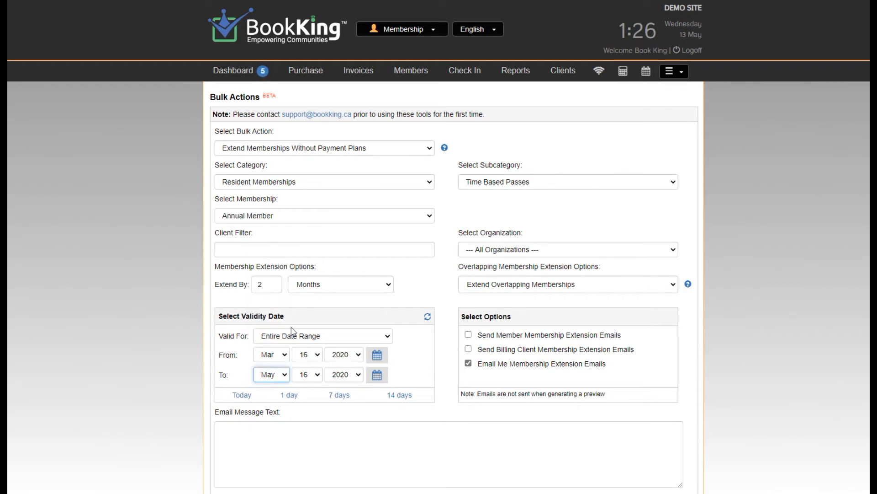
- Enable Send Billing Client Membership Extension Emails, leaving the member extension emails option off
{"action": "left_click", "coordinate": [313, 437]}
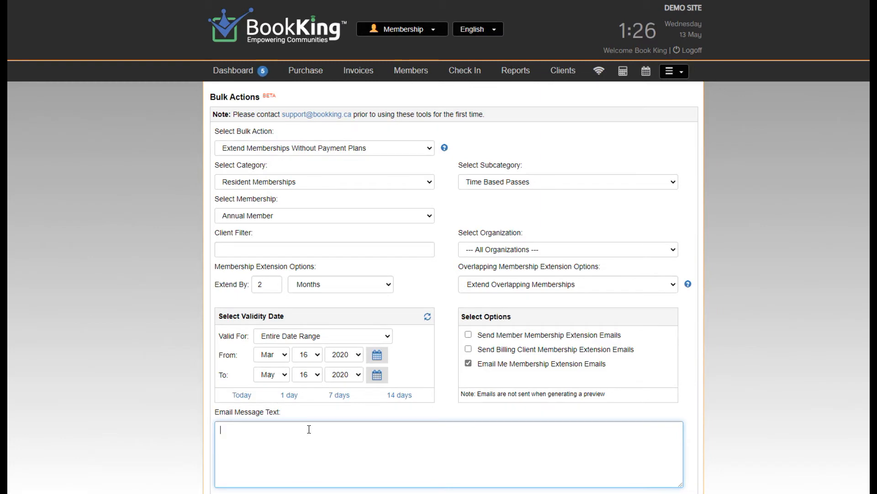
{"action": "scroll", "coordinate": [311, 430], "scroll_direction": "down", "scroll_amount": 2}
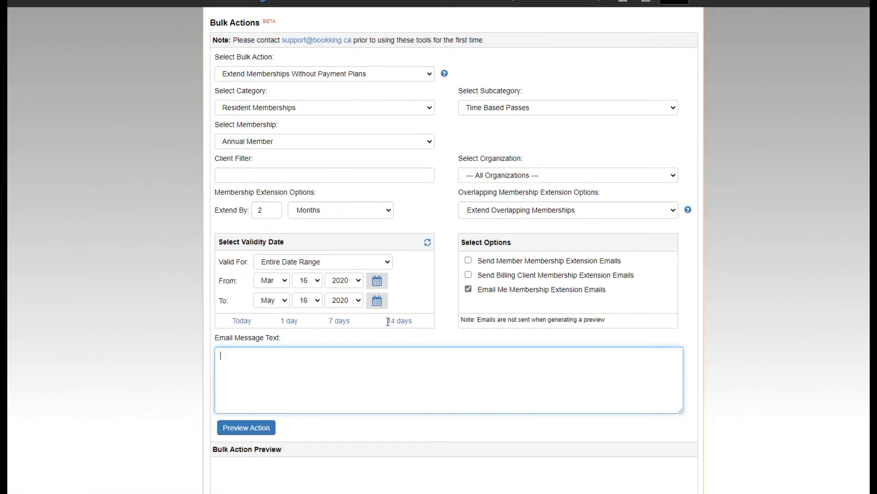
{"action": "left_click", "coordinate": [472, 260]}
{"action": "left_click", "coordinate": [468, 261]}
{"action": "left_click", "coordinate": [469, 276]}
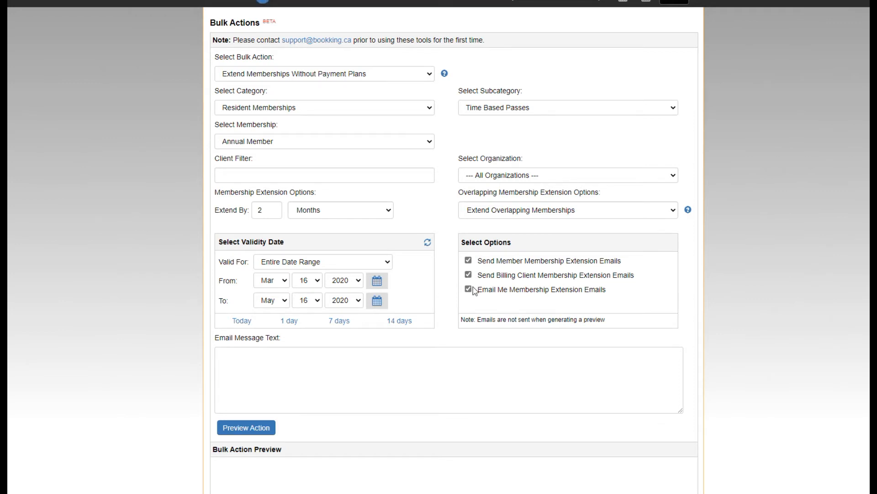
{"action": "left_click", "coordinate": [468, 260]}
- Enter the email message "Due to our facility closure since March 16th, we have extended your membership for two months."
{"action": "left_click", "coordinate": [323, 363]}
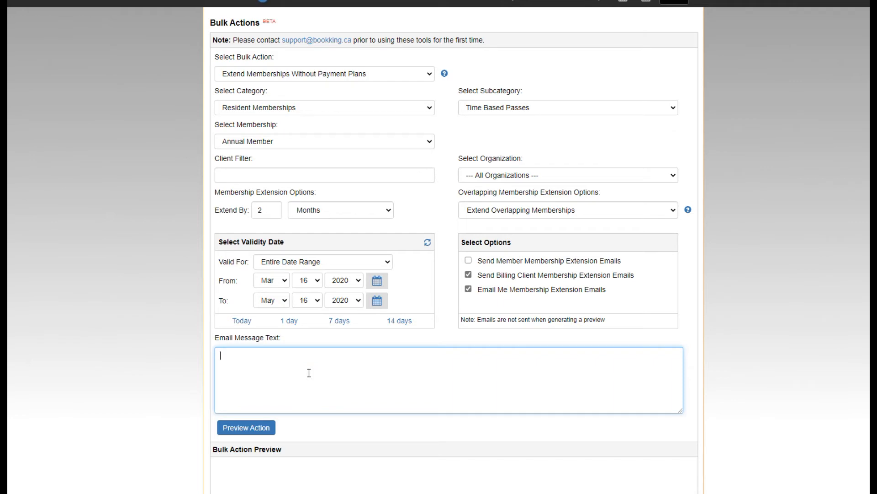
{"action": "type", "text": "Due to our facility closure since "}
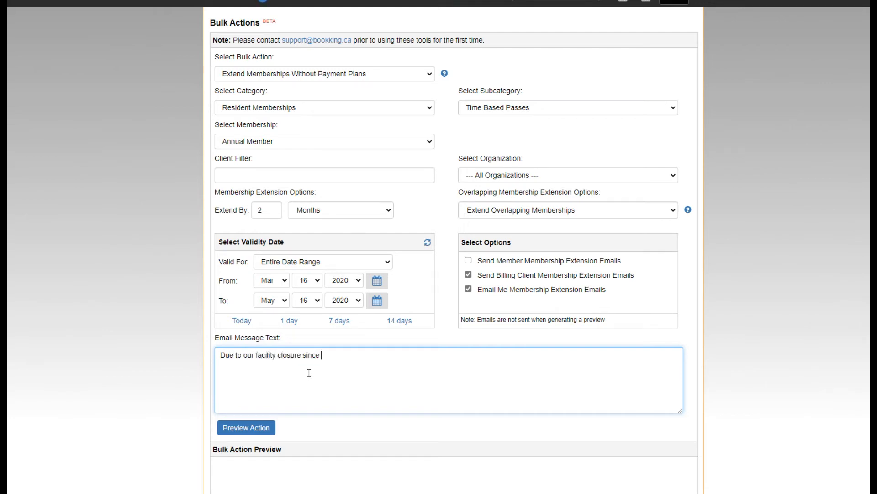
{"action": "type", "text": "March 16th, we have extended your "}
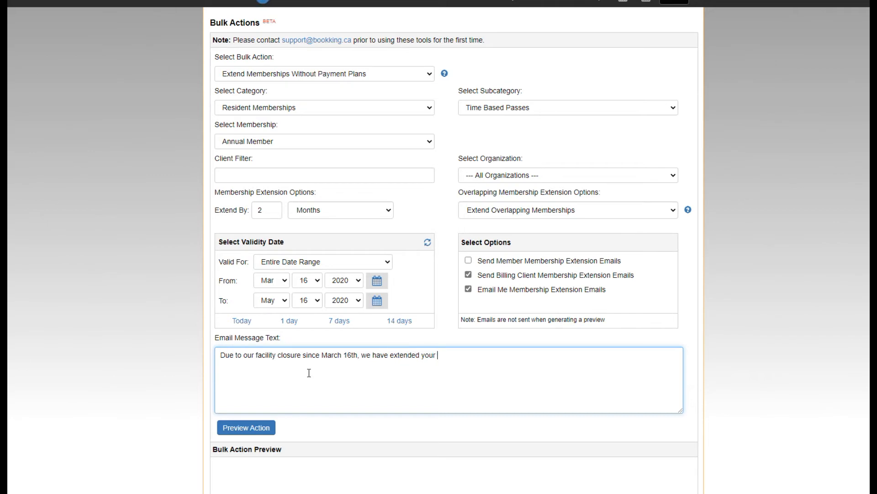
{"action": "type", "text": "membership for two months."}
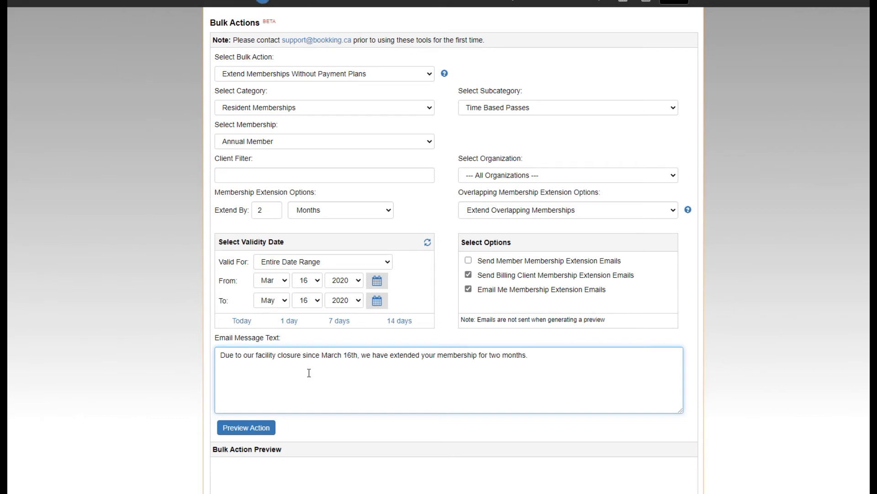
- Generate the bulk action preview and review the affected clients with their current and new expiry dates
{"action": "left_click", "coordinate": [264, 432]}
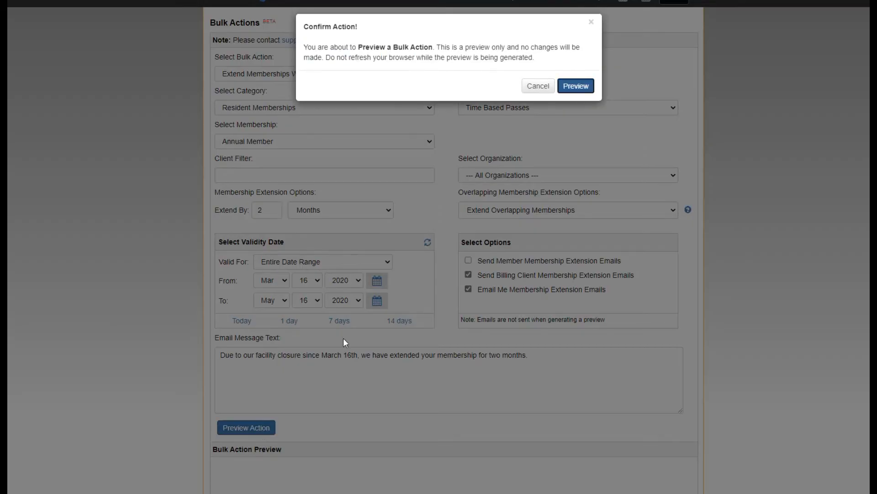
{"action": "left_click", "coordinate": [566, 84]}
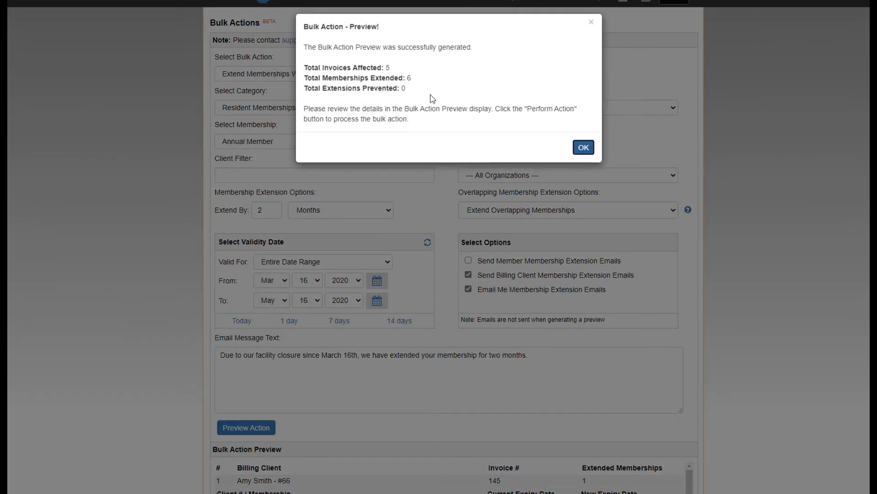
{"action": "left_click", "coordinate": [583, 147]}
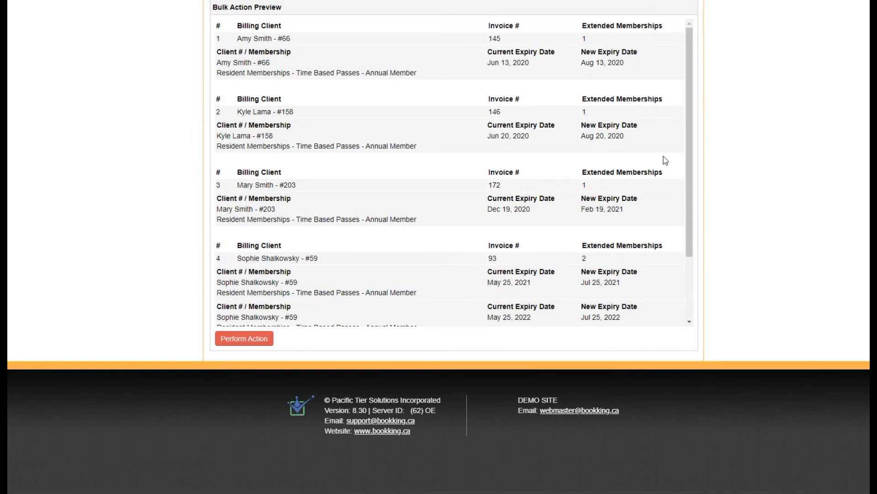
{"action": "scroll", "coordinate": [672, 160], "scroll_direction": "up", "scroll_amount": 2}
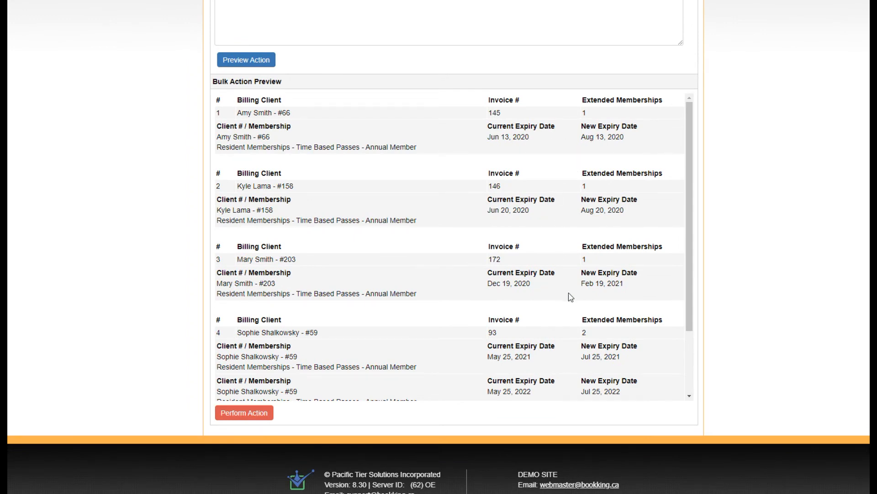
- Perform the membership extension bulk action, confirm it and review the bulk action results
{"action": "left_click", "coordinate": [256, 419]}
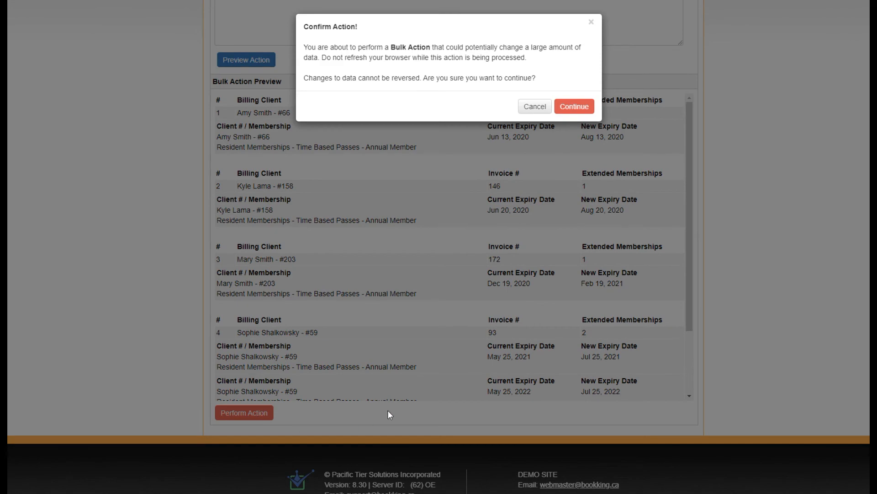
{"action": "left_click", "coordinate": [575, 106]}
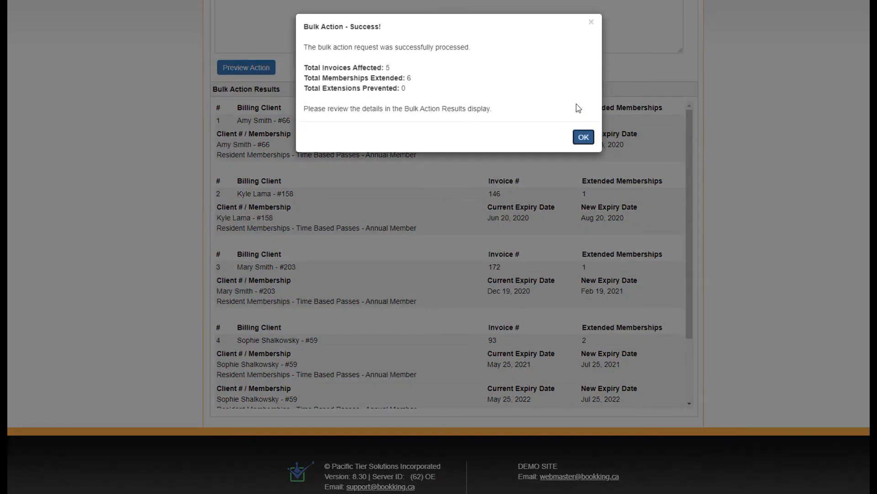
{"action": "left_click", "coordinate": [583, 138]}
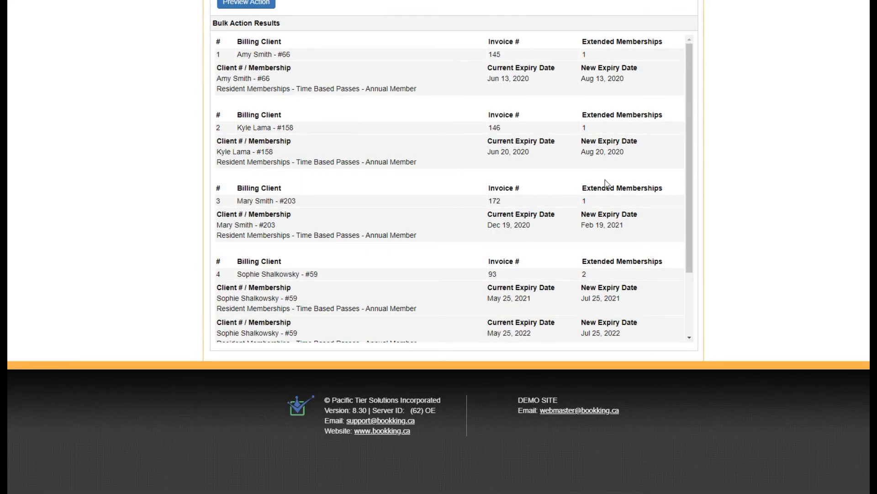
{"action": "scroll", "coordinate": [608, 184], "scroll_direction": "up", "scroll_amount": 3}
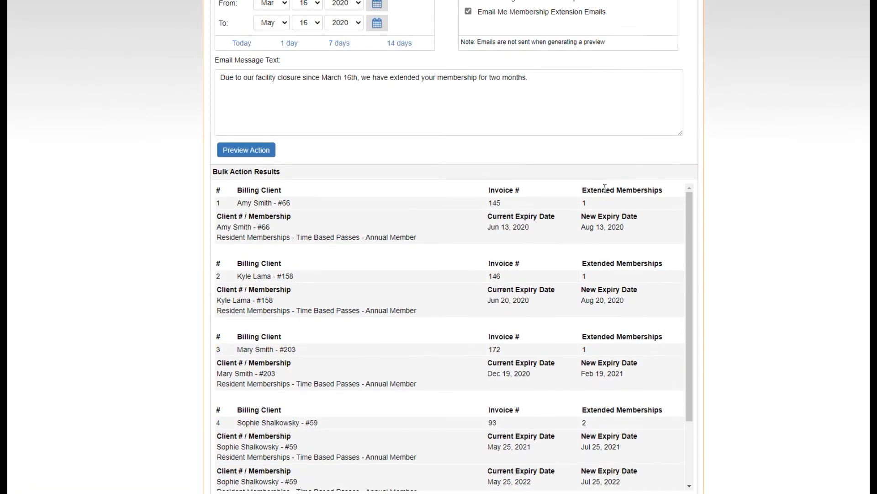
- Look up the invoice of the first client in the bulk action results by its invoice number
{"action": "double_click", "coordinate": [500, 203]}
{"action": "left_click", "coordinate": [741, 190]}
{"action": "scroll", "coordinate": [739, 190], "scroll_direction": "up", "scroll_amount": 7}
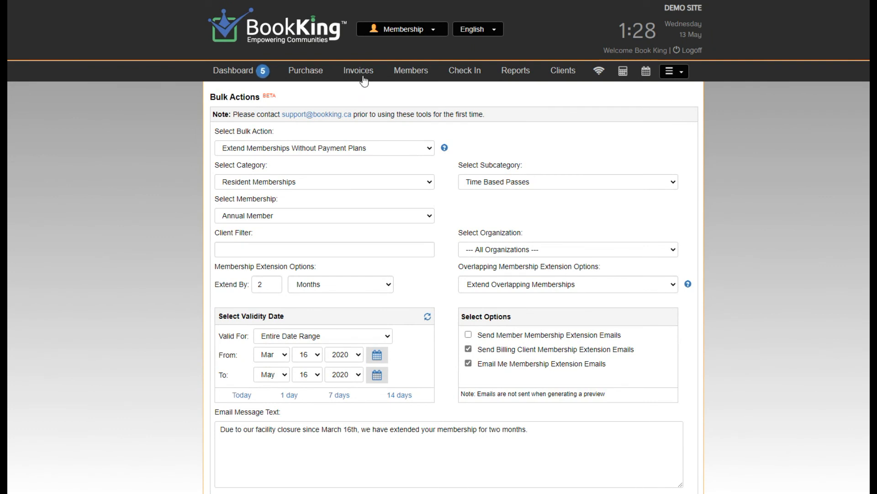
{"action": "left_click", "coordinate": [360, 70]}
{"action": "type", "text": "145"}
{"action": "key", "text": "Return"}
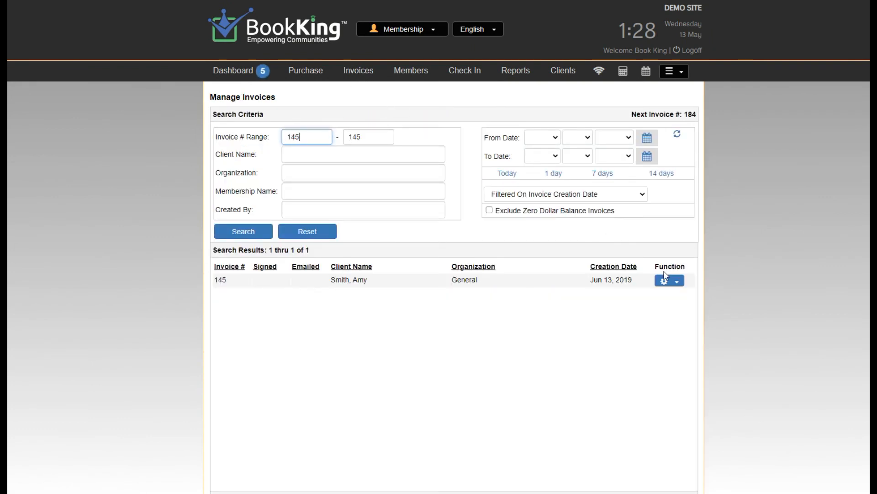
- Open the found invoice and check the expiry date of its Annual Member membership
{"action": "left_click", "coordinate": [669, 281]}
{"action": "left_click", "coordinate": [668, 315]}
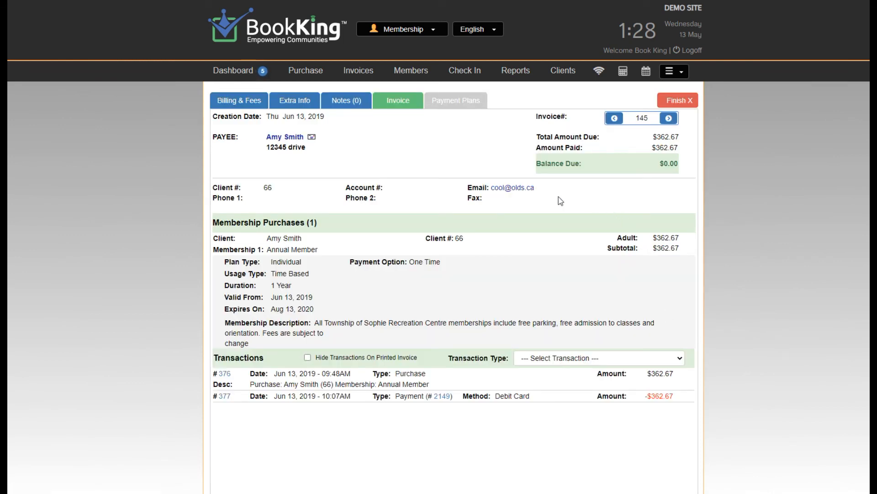
{"action": "left_click_drag", "start_coordinate": [315, 309], "coordinate": [270, 314]}
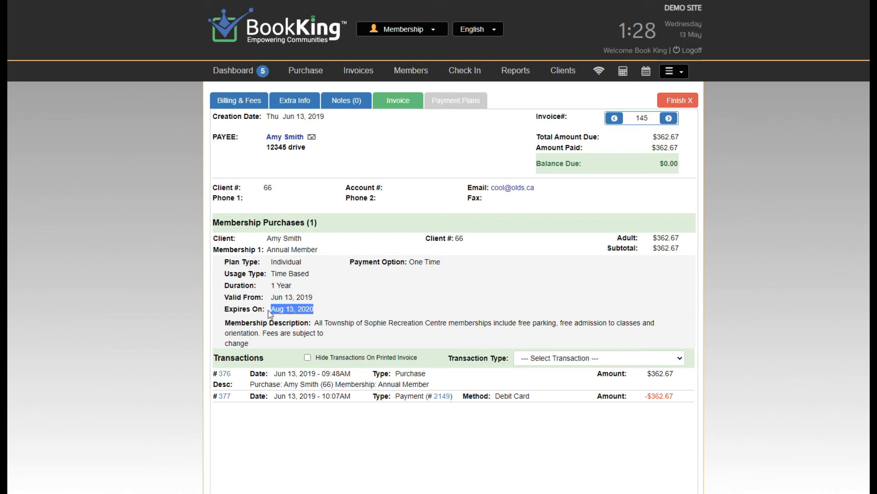
{"action": "left_click", "coordinate": [345, 315]}
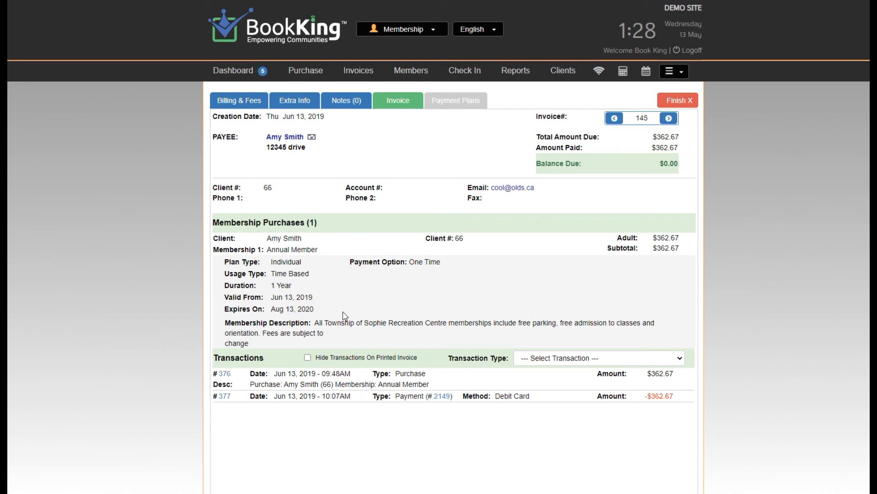
- Search the client records by Client # for the client billed on that invoice
{"action": "left_click", "coordinate": [573, 77]}
{"action": "left_click", "coordinate": [393, 146]}
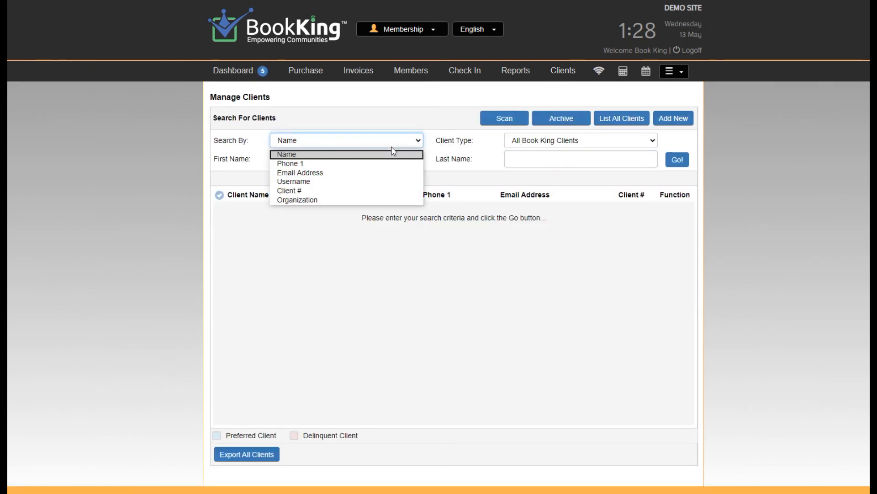
{"action": "left_click", "coordinate": [386, 191]}
{"action": "left_click", "coordinate": [511, 163]}
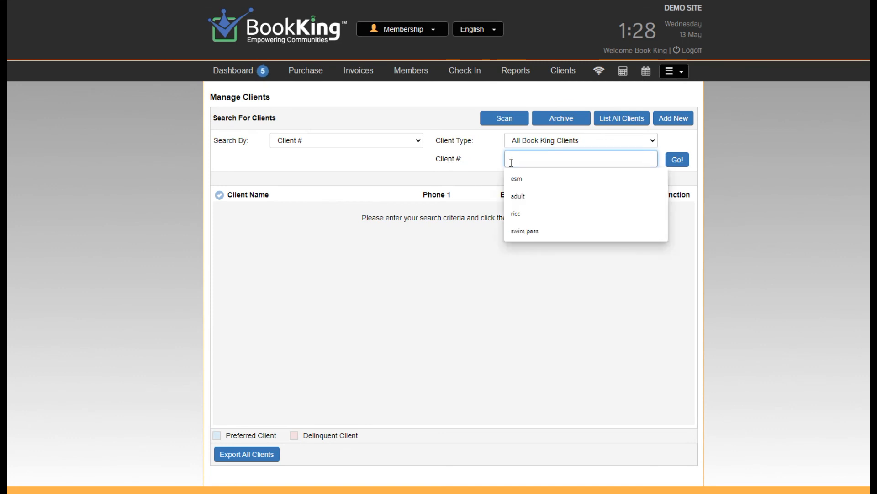
{"action": "type", "text": "66"}
{"action": "key", "text": "Return"}
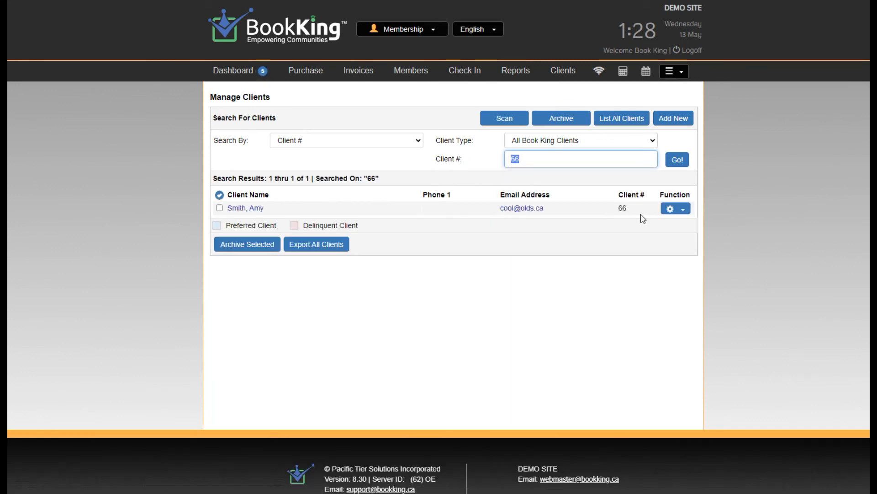
- Open the client's memberships and show the extension history of the Annual Member membership
{"action": "left_click", "coordinate": [675, 209]}
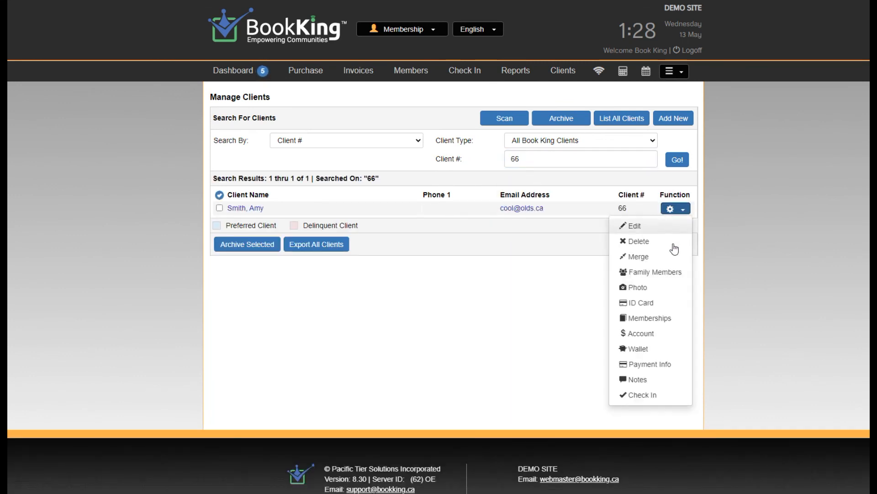
{"action": "left_click", "coordinate": [674, 324]}
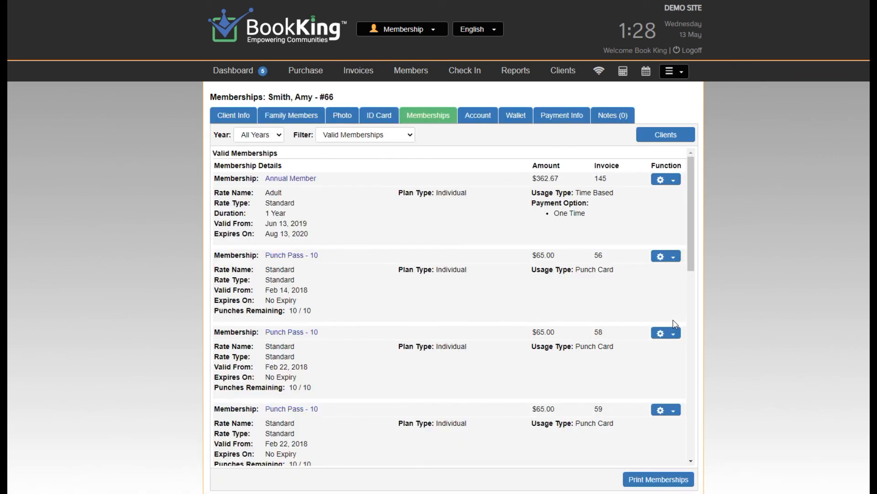
{"action": "left_click", "coordinate": [675, 181]}
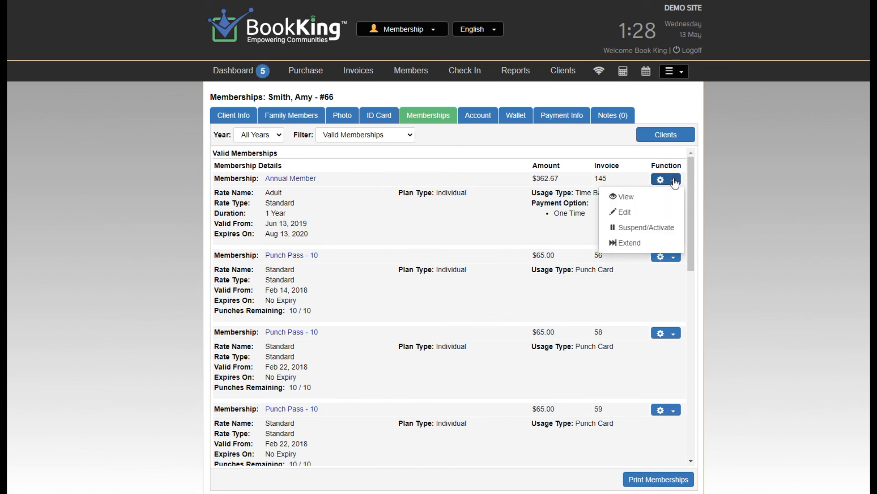
{"action": "left_click", "coordinate": [658, 243]}
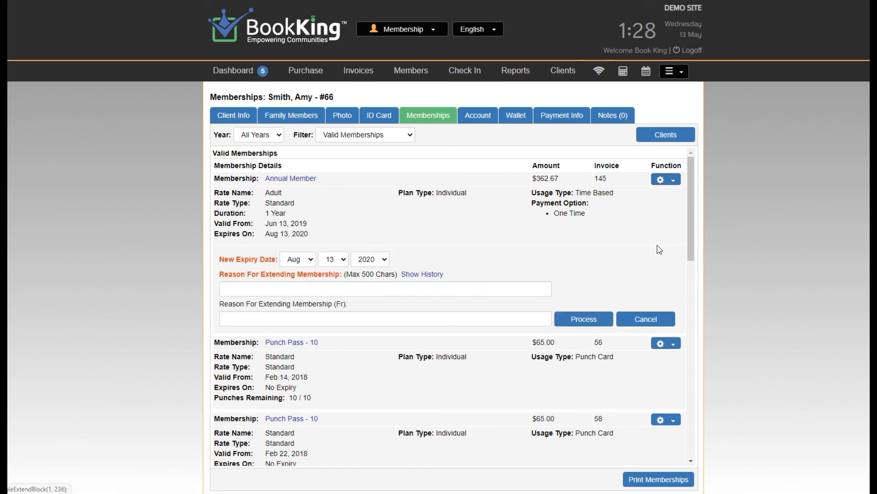
{"action": "left_click", "coordinate": [440, 274]}
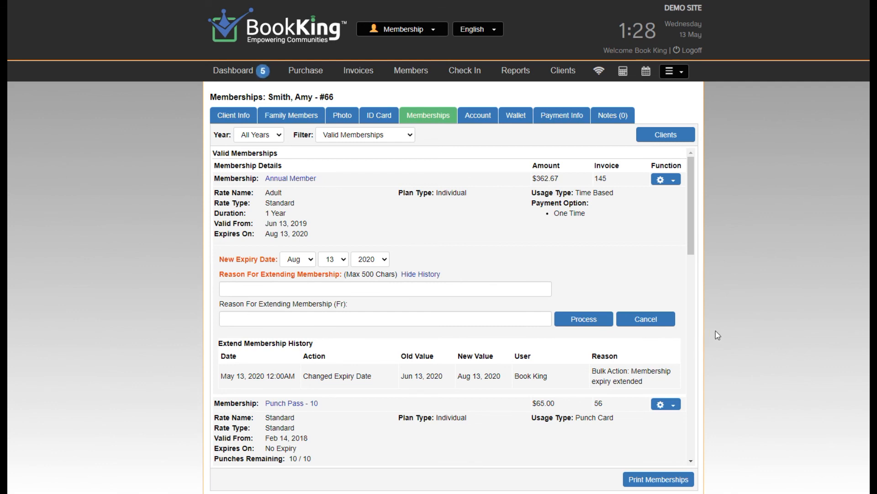
- Return to the Dashboard Home page
{"action": "left_click", "coordinate": [233, 71]}
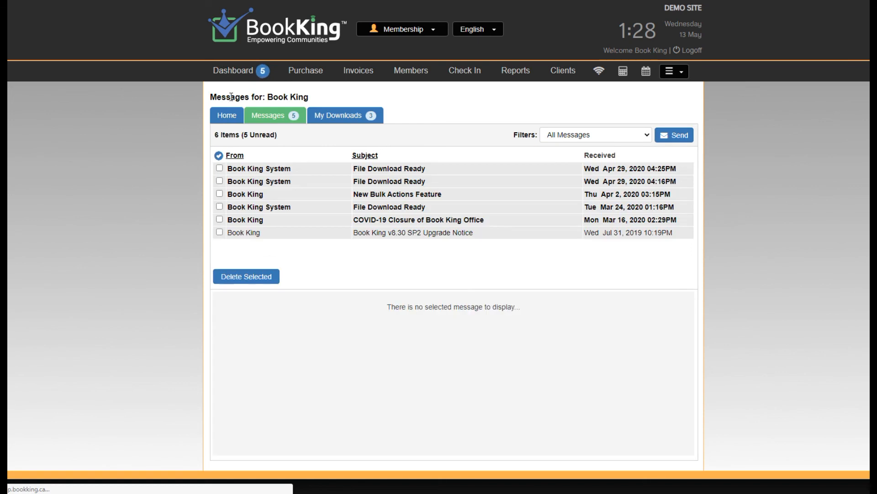
{"action": "left_click", "coordinate": [226, 115]}
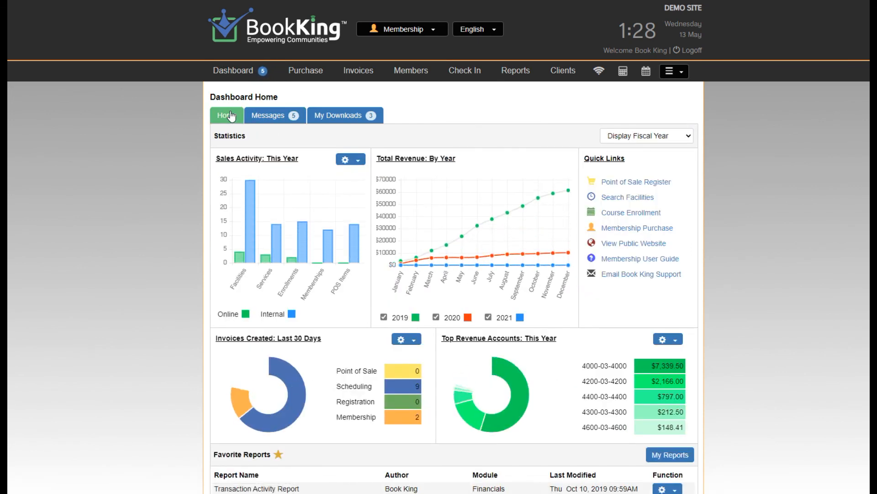